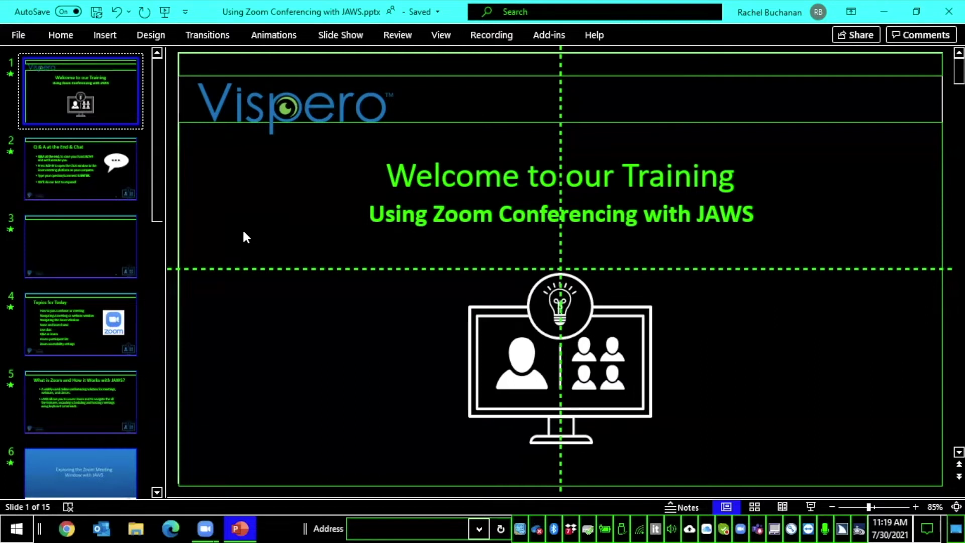
# Rehearse slide timings, advancing the show from the title slide through slide 3.
pyautogui.press('alt')
pyautogui.press('s')
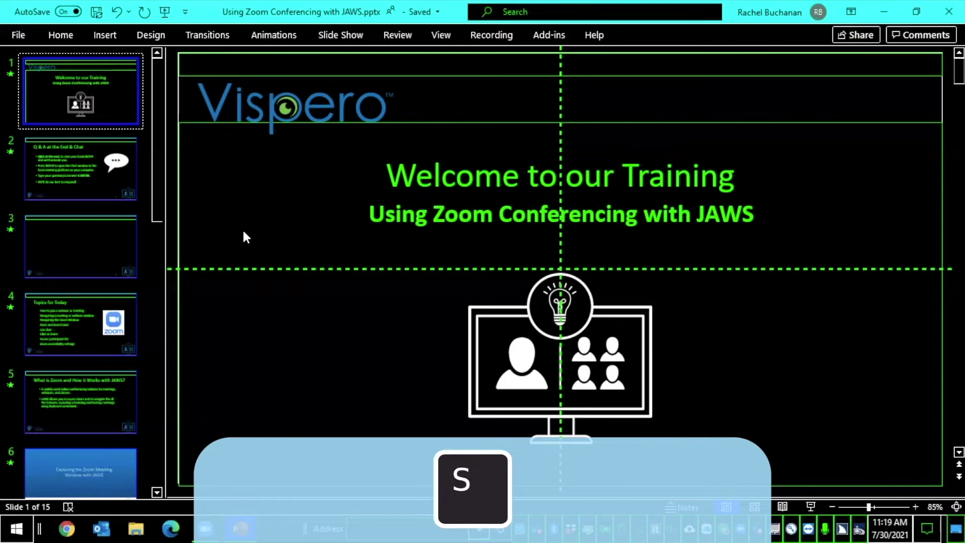
pyautogui.press('t')
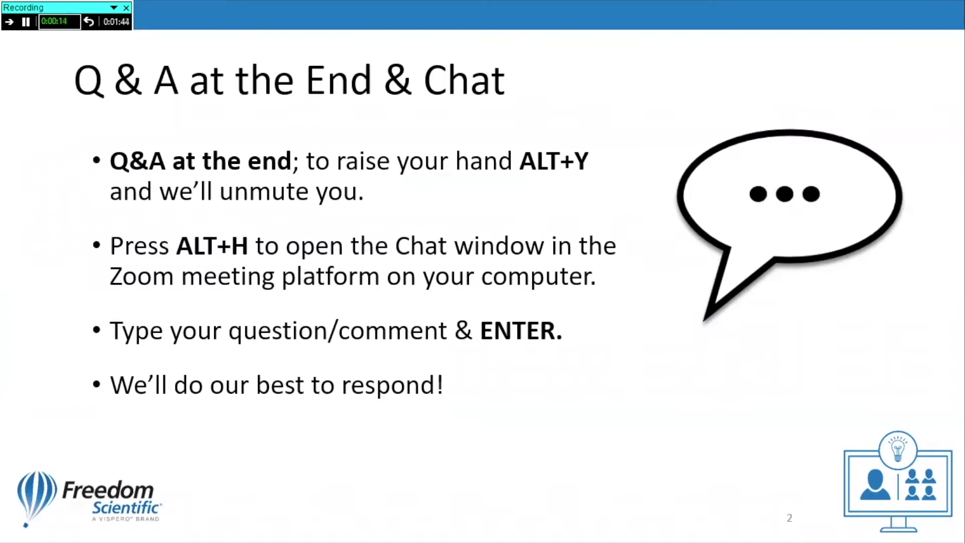
pyautogui.press('Right')
pyautogui.press('Right')
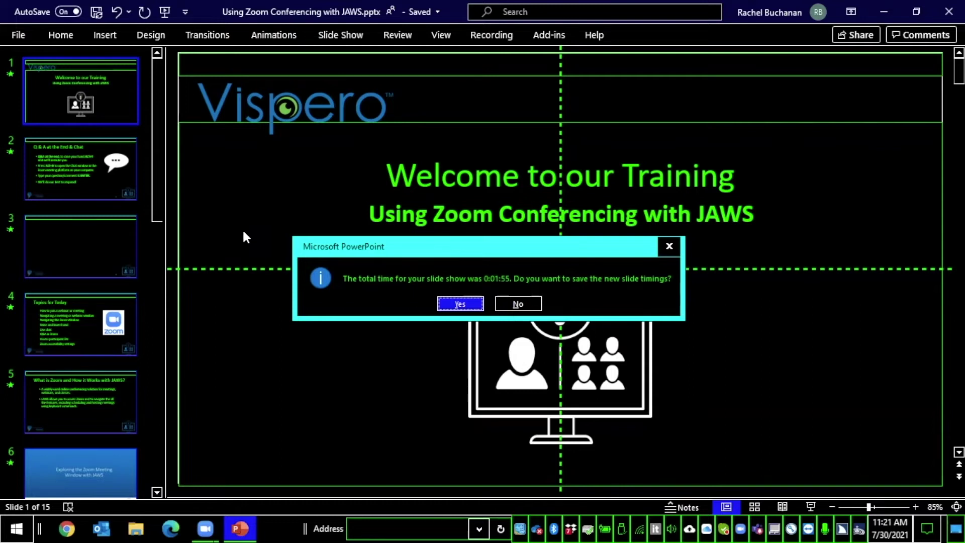
# Keep the rehearsed slide timings totalling 0:01:55.
pyautogui.press('Return')
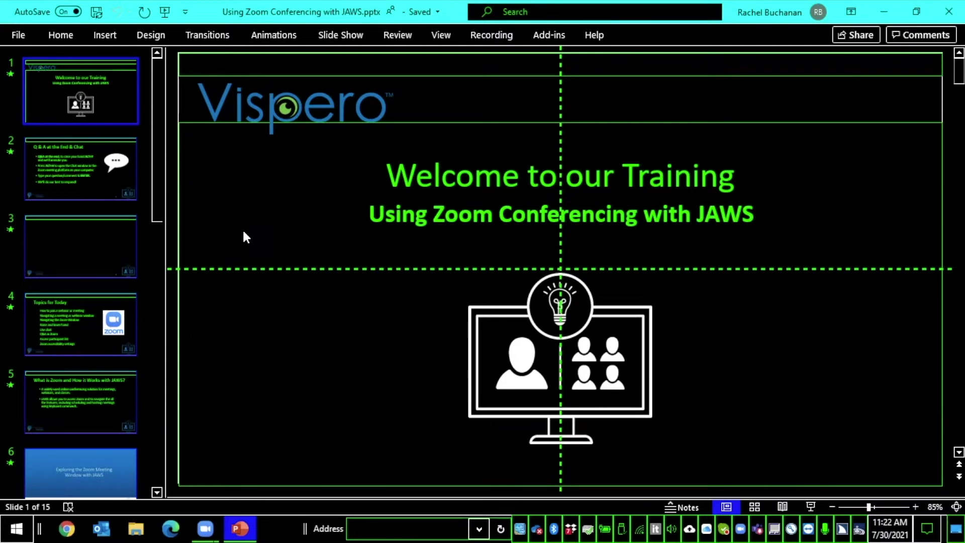
# Toggle the Use Timings checkbox on the Slide Show tab.
pyautogui.press('alt')
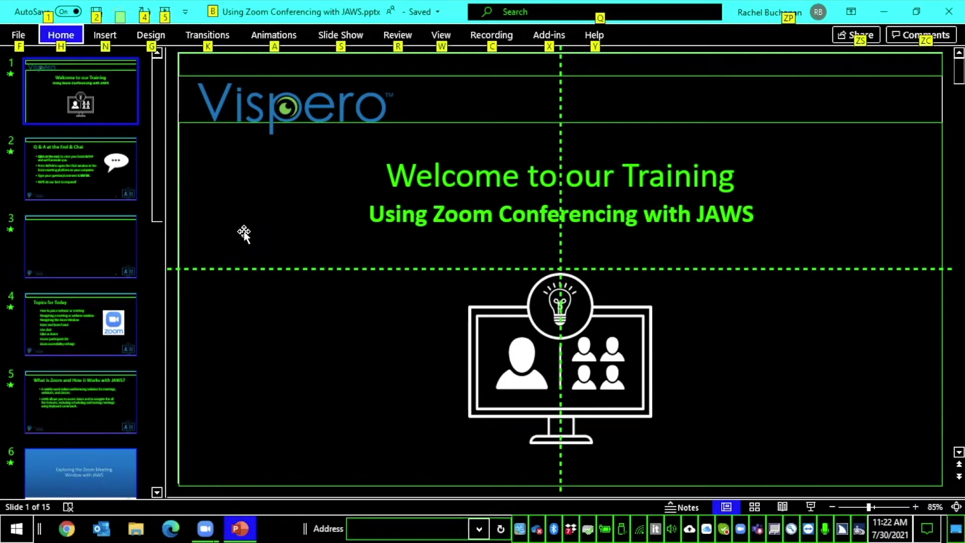
pyautogui.press('s')
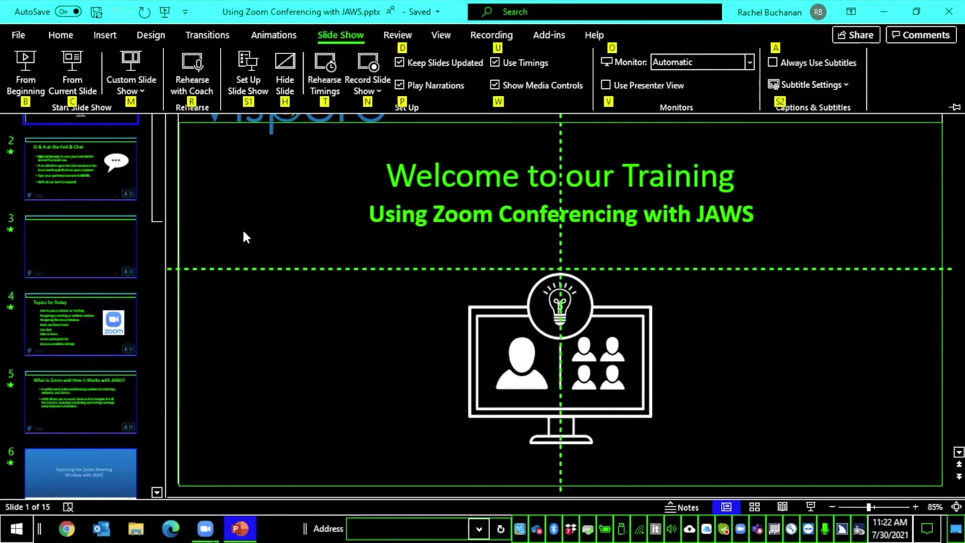
pyautogui.press('Tab')
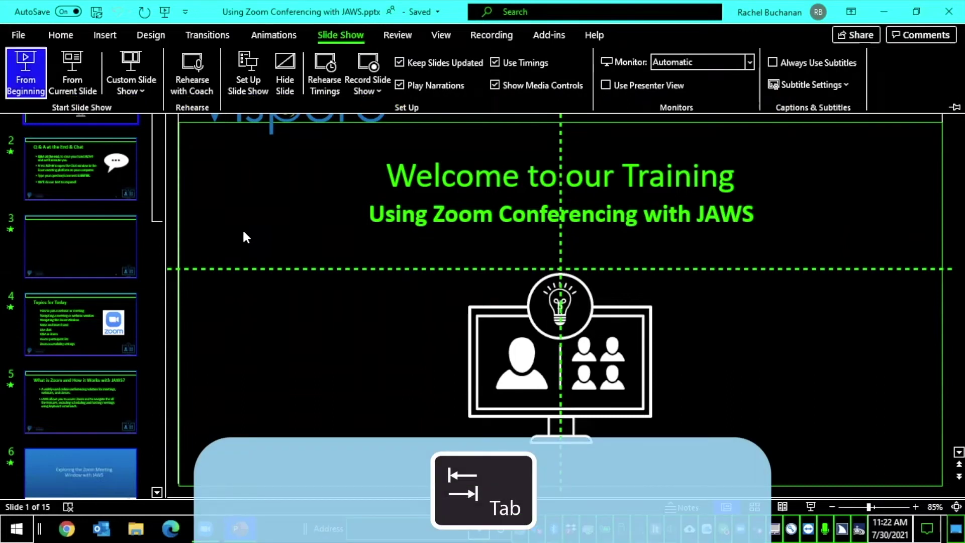
pyautogui.press('Tab')
pyautogui.press('Tab')
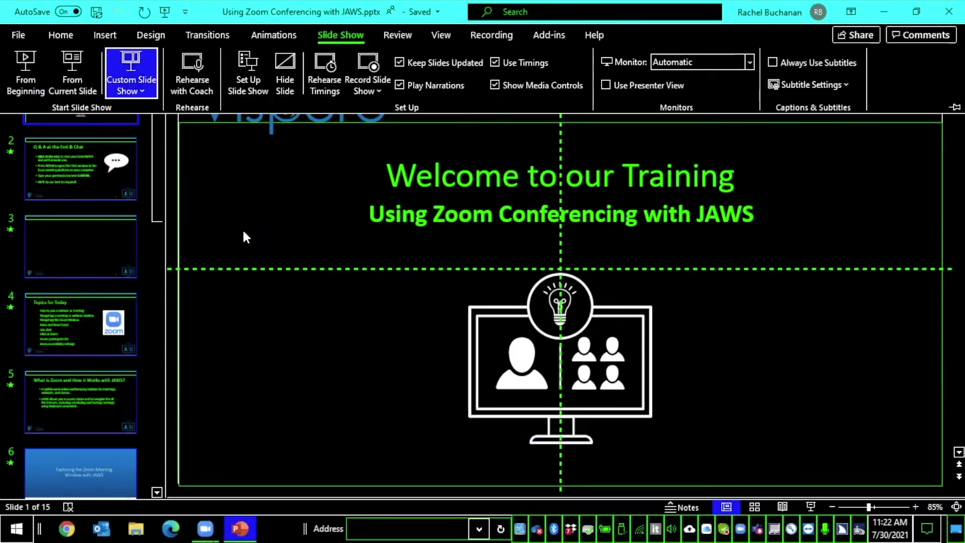
pyautogui.press('Tab')
pyautogui.press('Tab')
pyautogui.press('Tab')
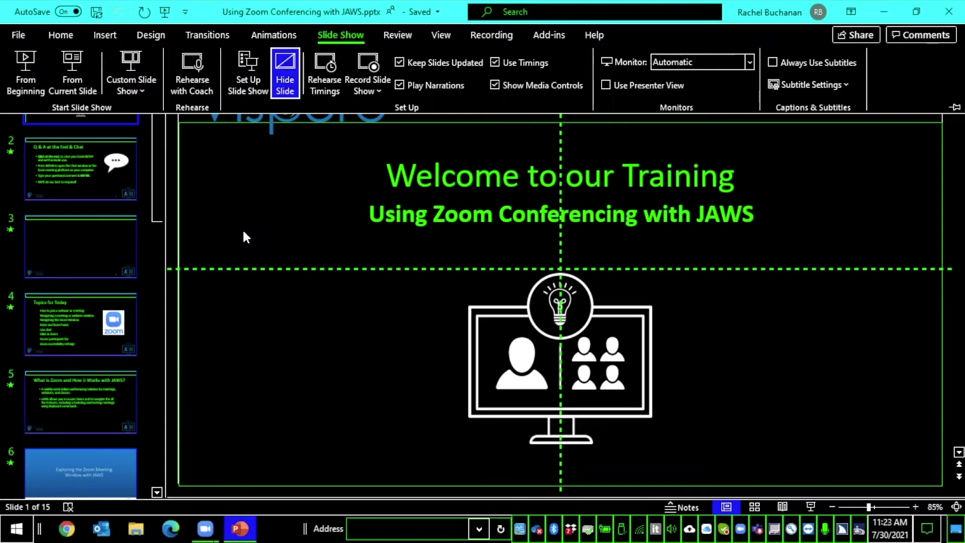
pyautogui.press('Tab')
pyautogui.press('Tab')
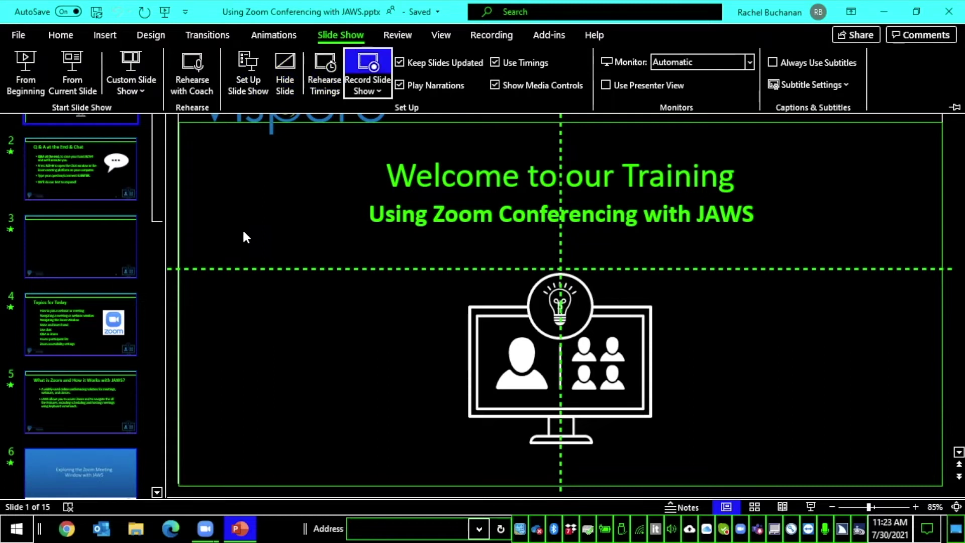
pyautogui.press('Tab')
pyautogui.press('Tab')
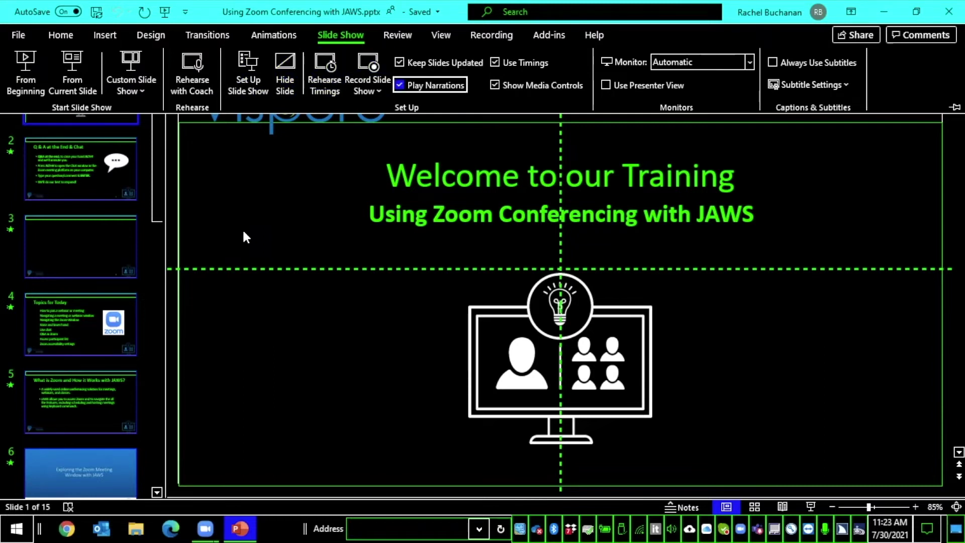
pyautogui.press('Tab')
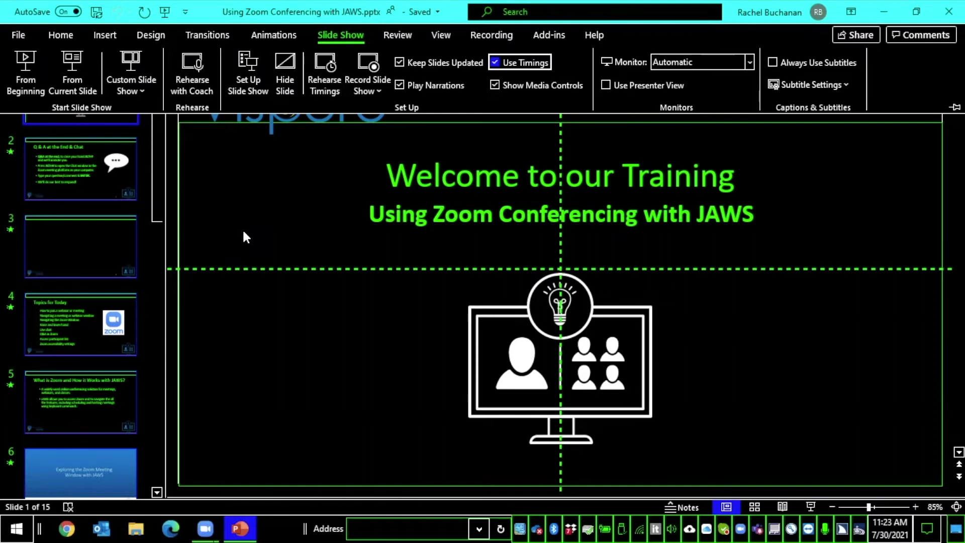
pyautogui.hotkey('shift', 'Tab')
pyautogui.press('Tab')
pyautogui.press('space')
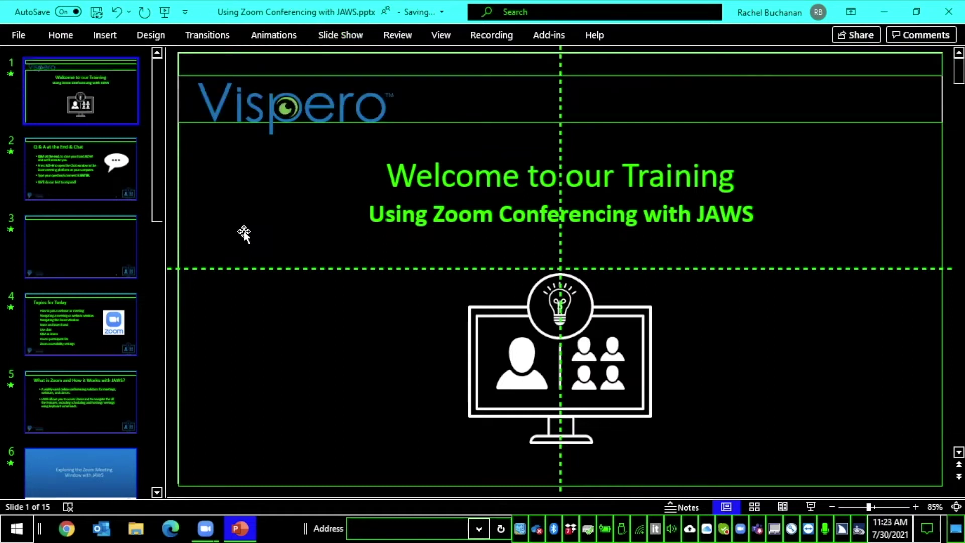
pyautogui.press('ctrl')
# Toggle Use Timings again with Alt, S, U and start the slide show from slide 1.
pyautogui.press('alt')
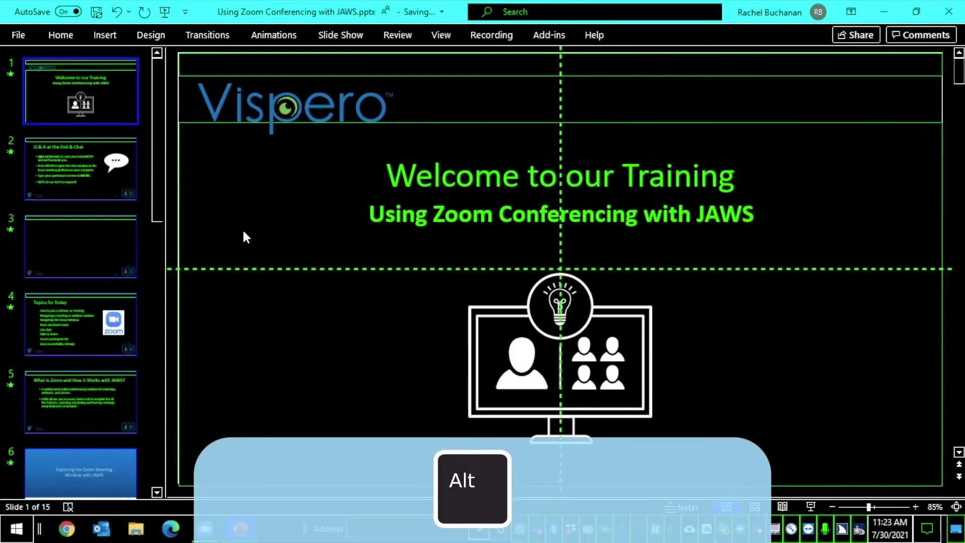
pyautogui.press('s')
pyautogui.press('u')
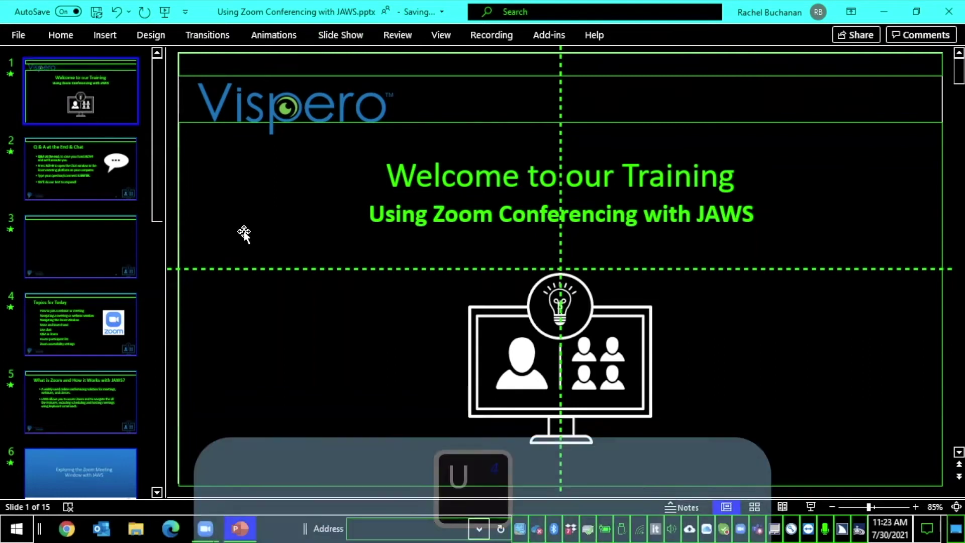
pyautogui.press('ctrl')
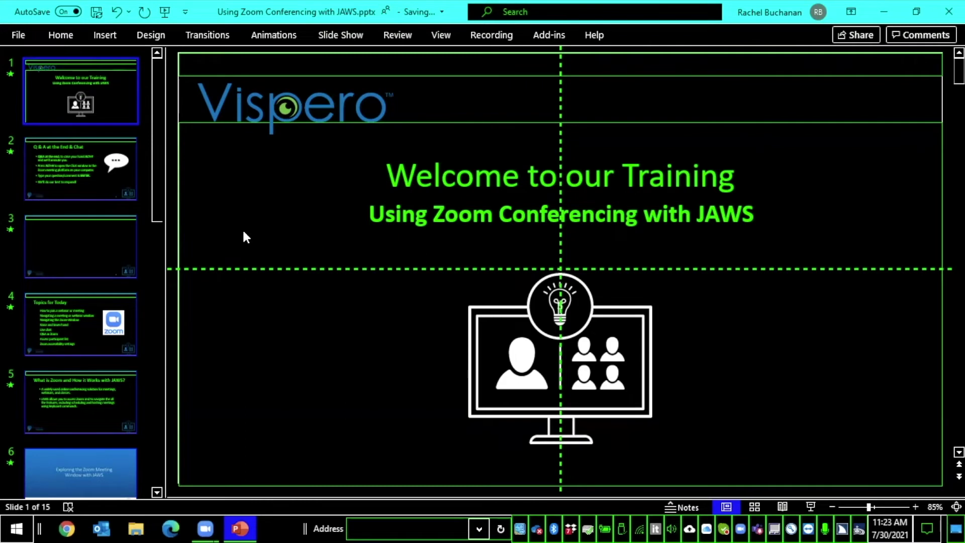
pyautogui.press('F5')
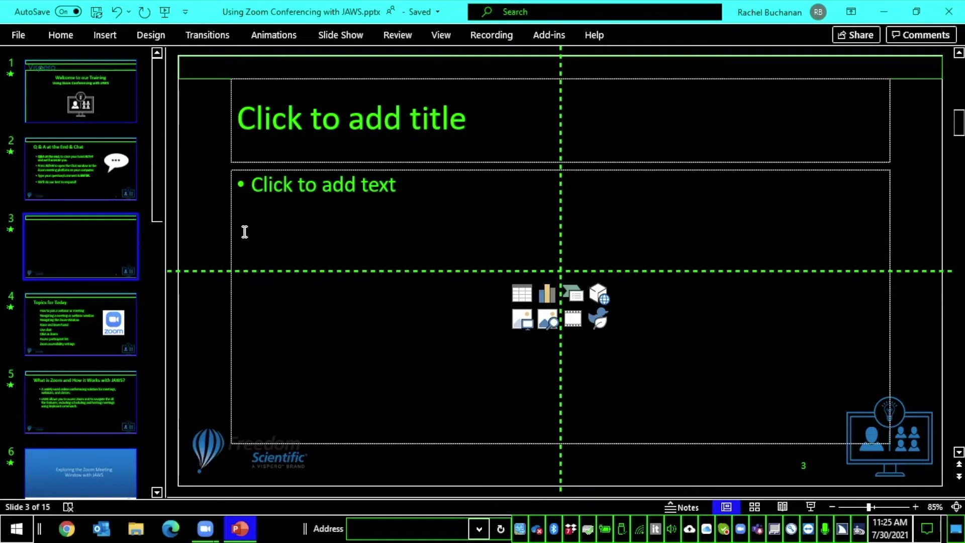
# Return to slide 4, Topics for Today, with its empty bullet placeholder.
pyautogui.hotkey('ctrl', 'z')
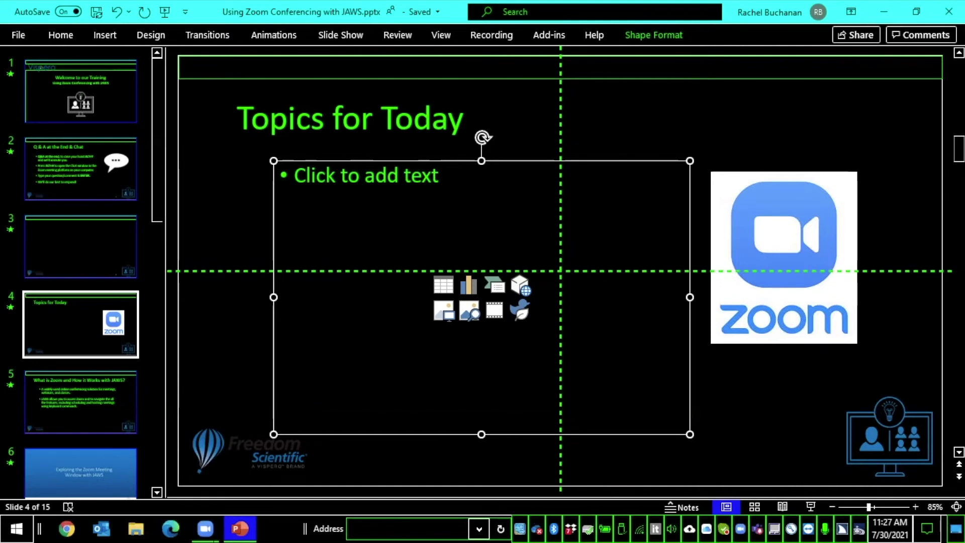
# Select the Zoom logo picture and open Edit Alt Text from its context menu.
pyautogui.press('Tab')
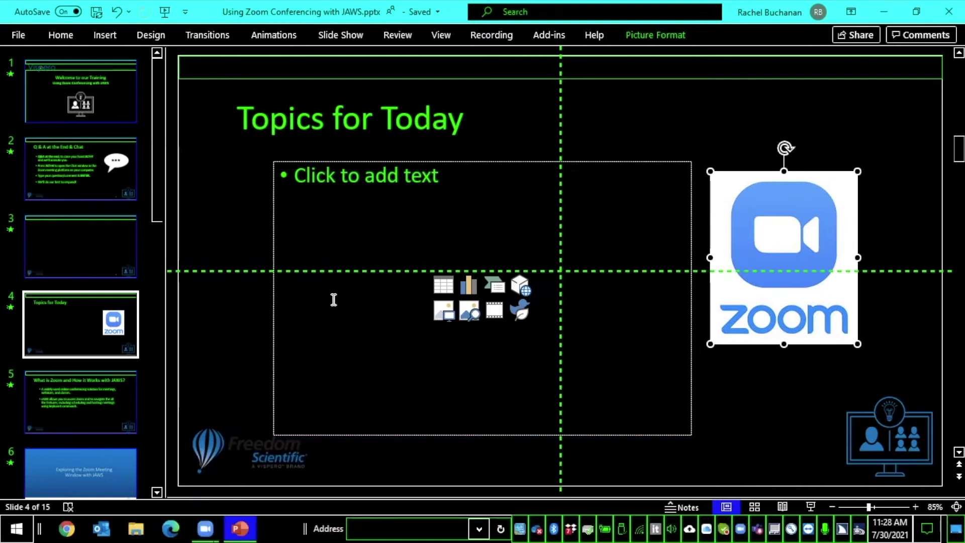
pyautogui.press('Menu')
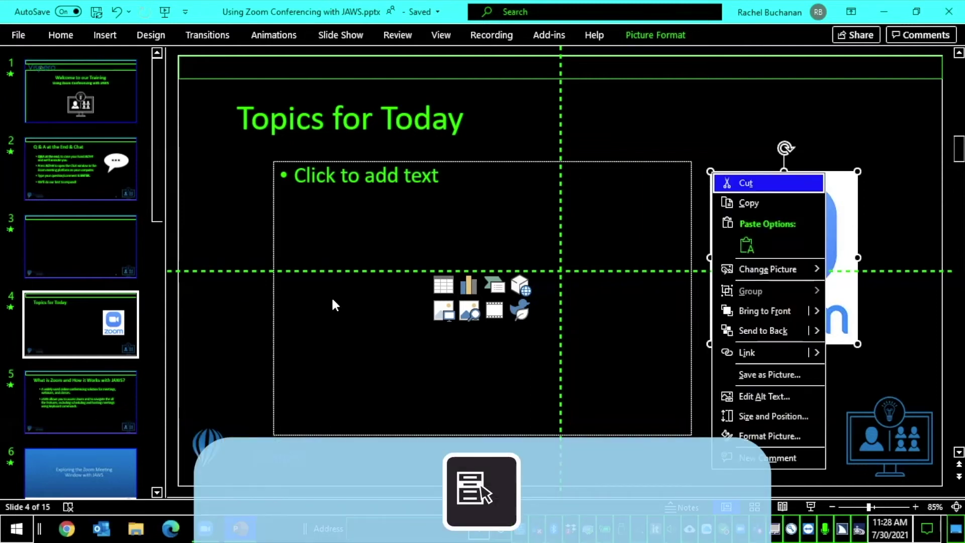
pyautogui.press('a')
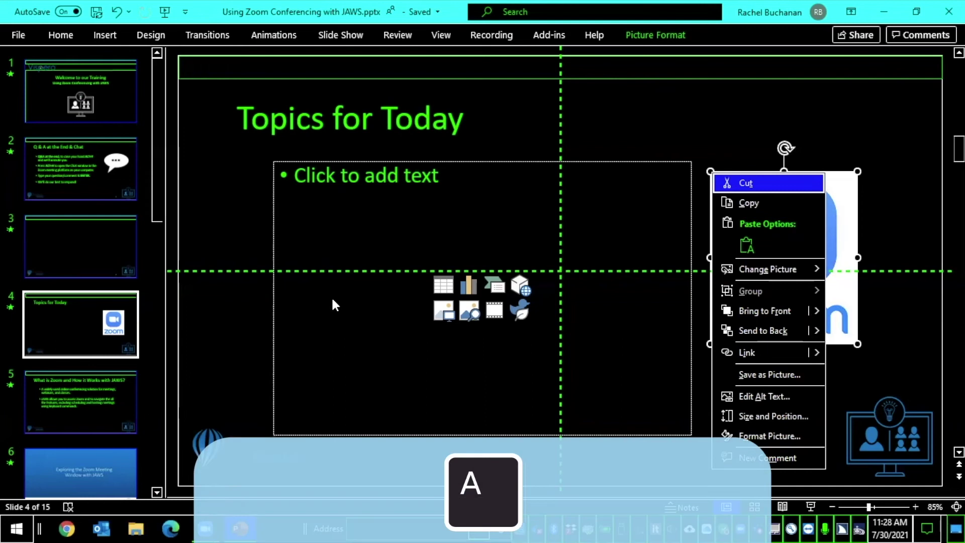
pyautogui.press('a')
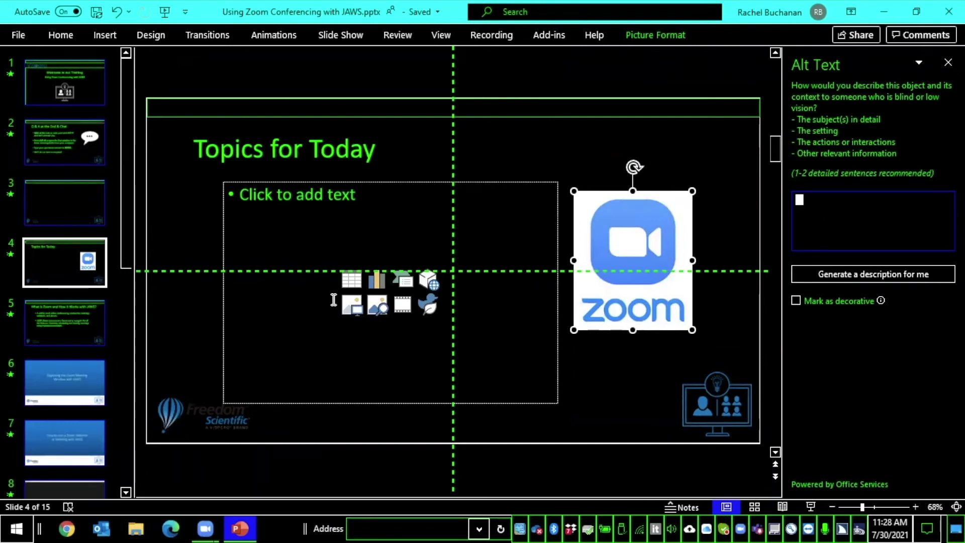
pyautogui.press('Tab')
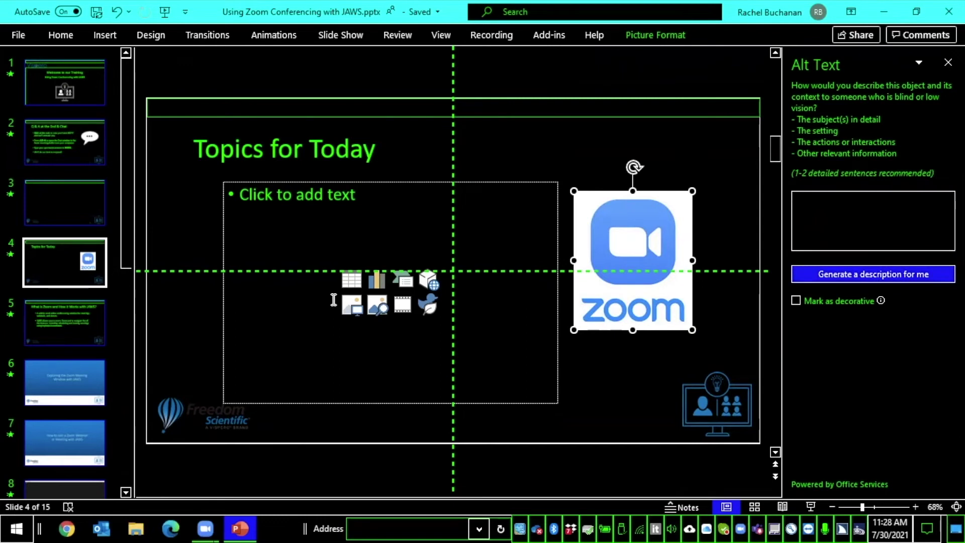
pyautogui.hotkey('shift', 'Tab')
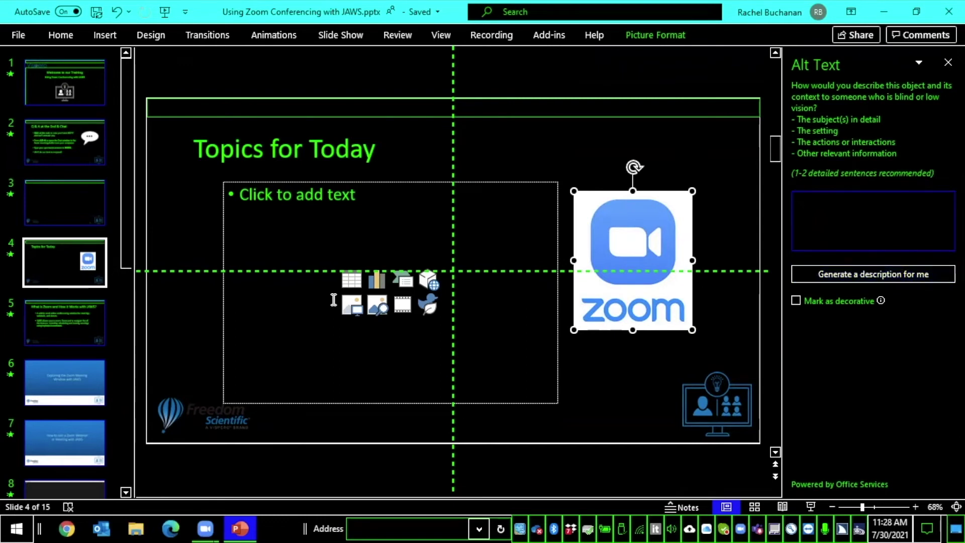
pyautogui.press('Tab')
pyautogui.press('Tab')
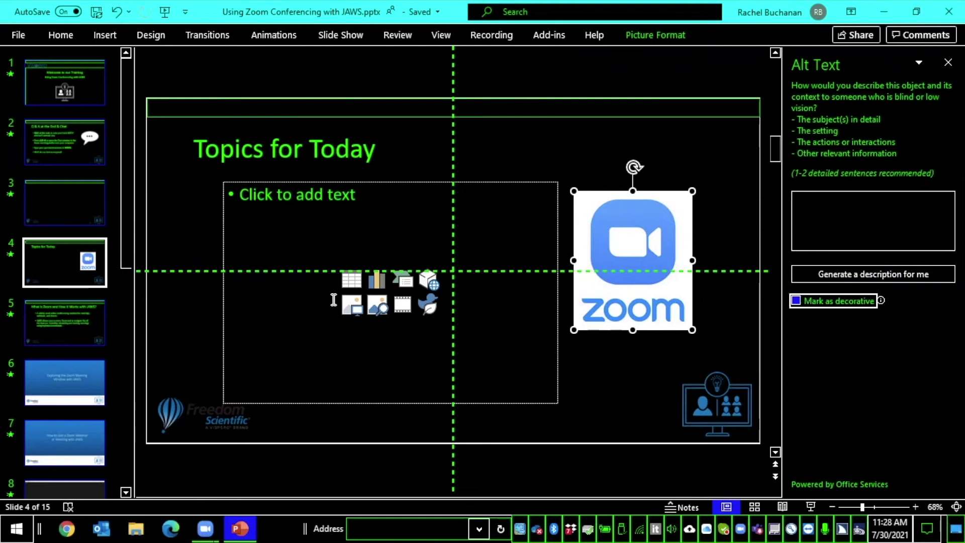
pyautogui.hotkey('shift', 'Tab')
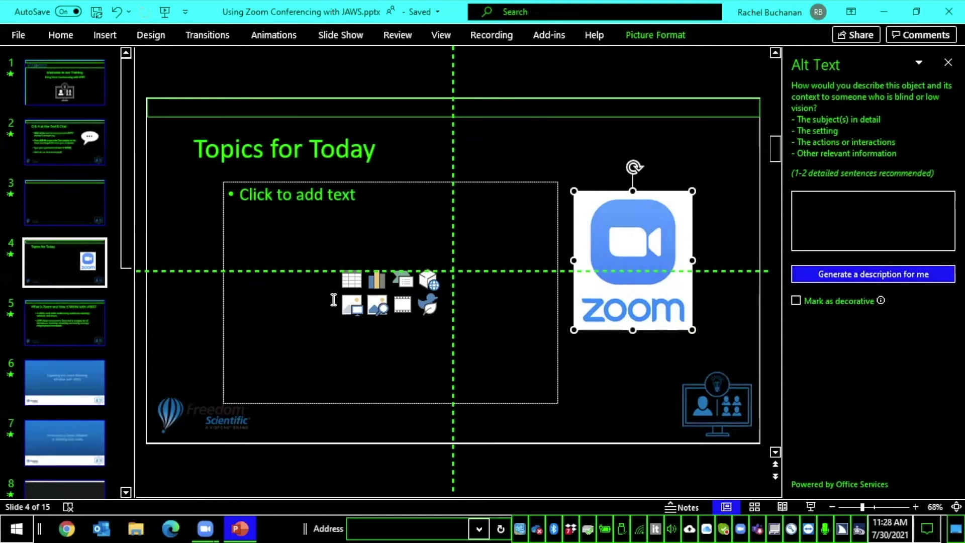
pyautogui.hotkey('shift', 'Tab')
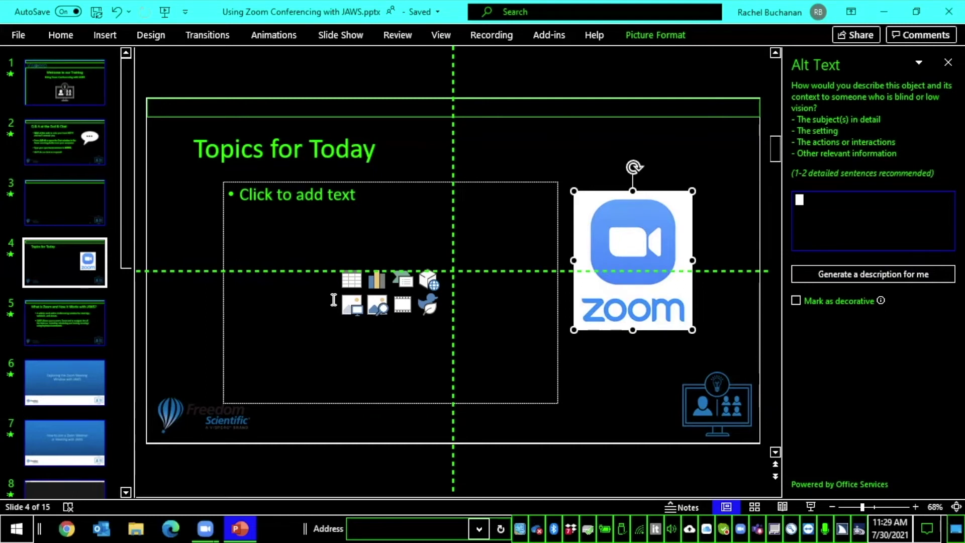
pyautogui.press('Tab')
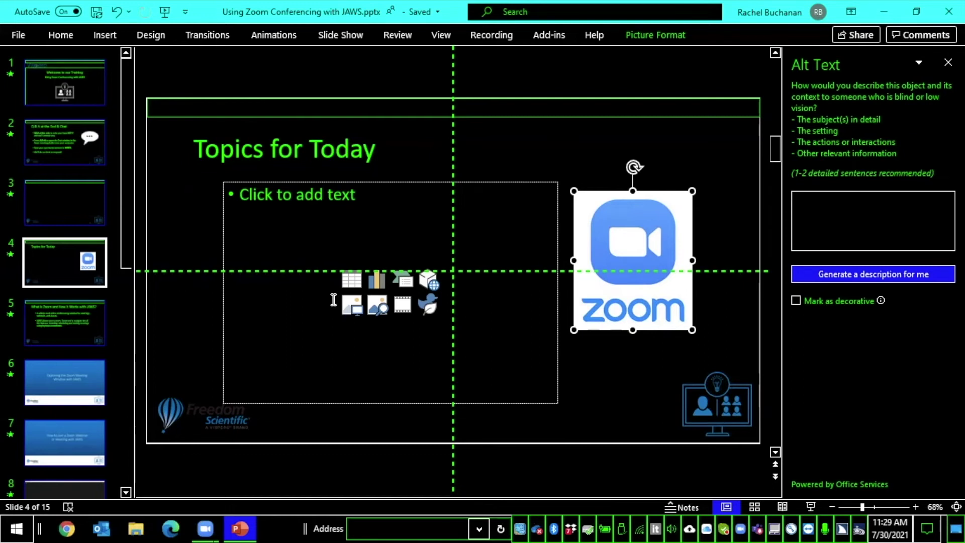
pyautogui.press('Tab')
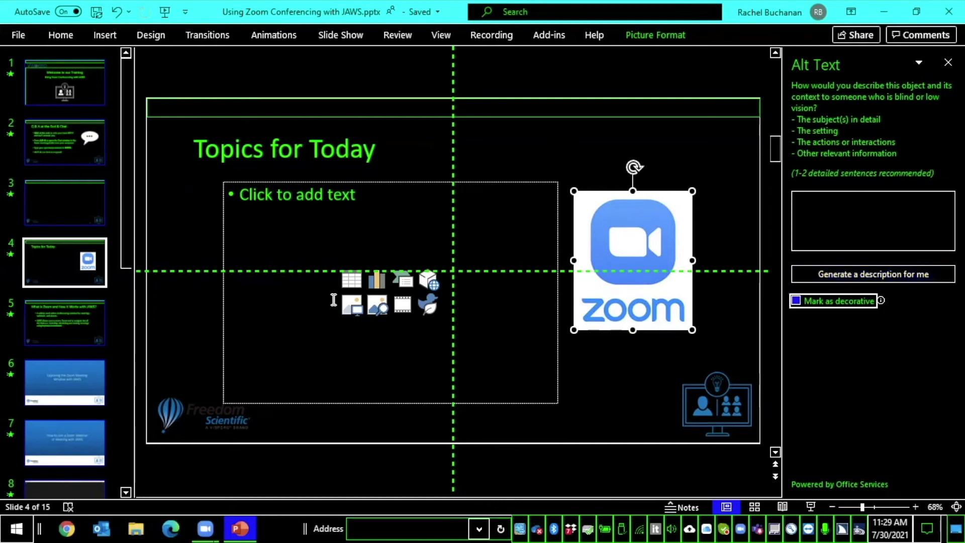
pyautogui.press('Tab')
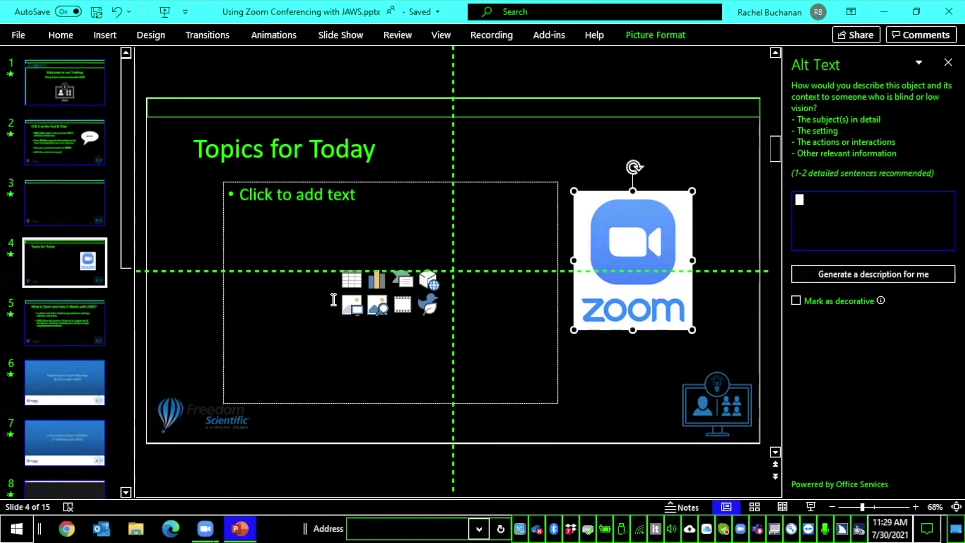
# Enter 'Zoom Conferencing Logo' as the logo's description and close the 'Donate your picture' prompt.
pyautogui.write('Zoom ')
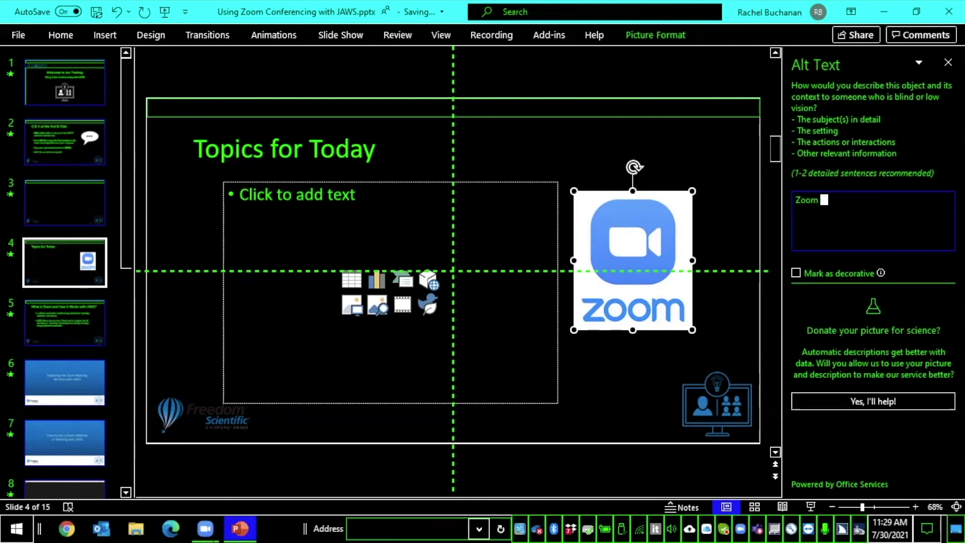
pyautogui.write('Conferen')
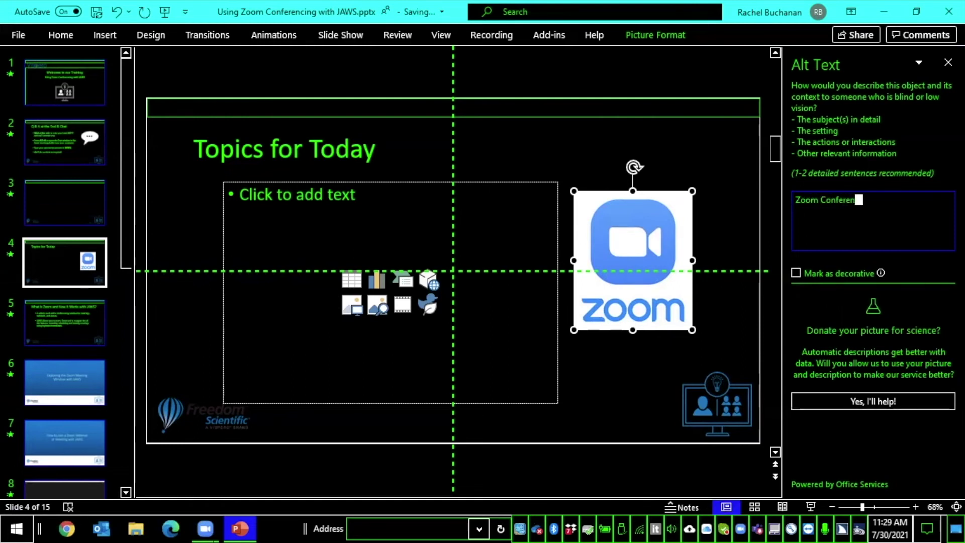
pyautogui.write('cing L')
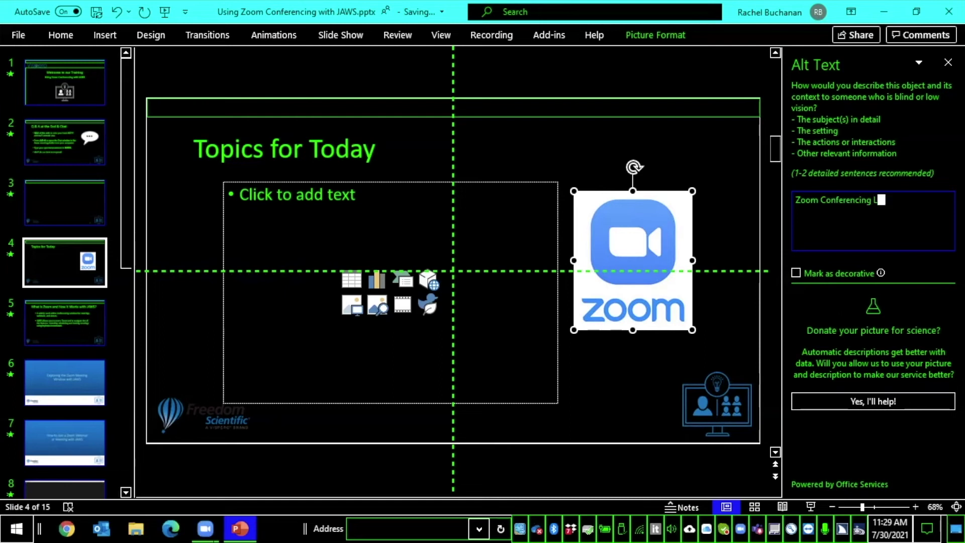
pyautogui.write('ogo')
pyautogui.press('Return')
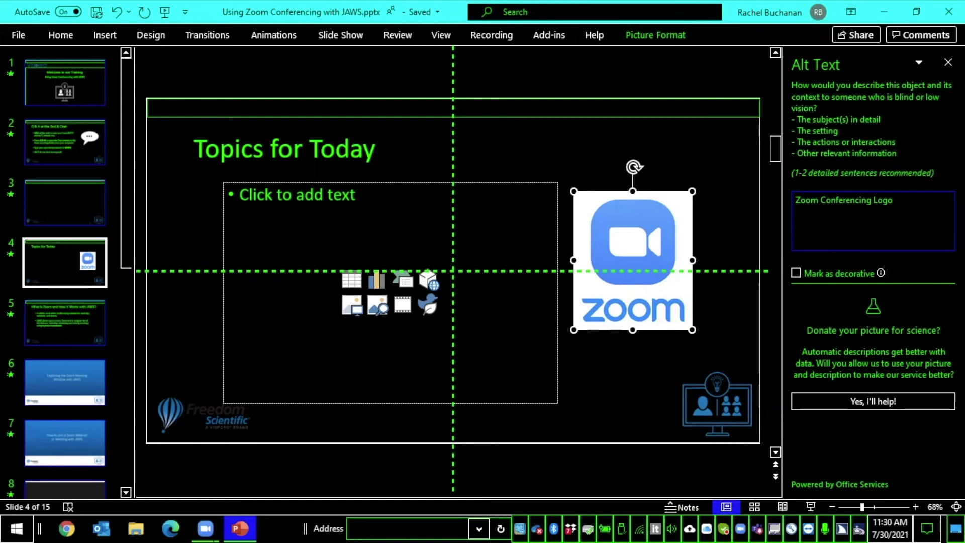
pyautogui.press('Tab')
pyautogui.press('Tab')
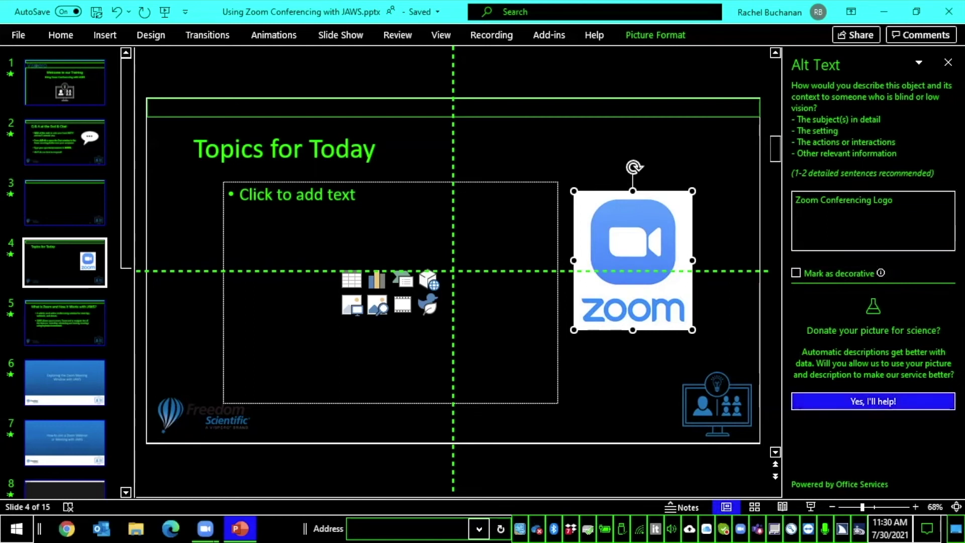
pyautogui.press('Return')
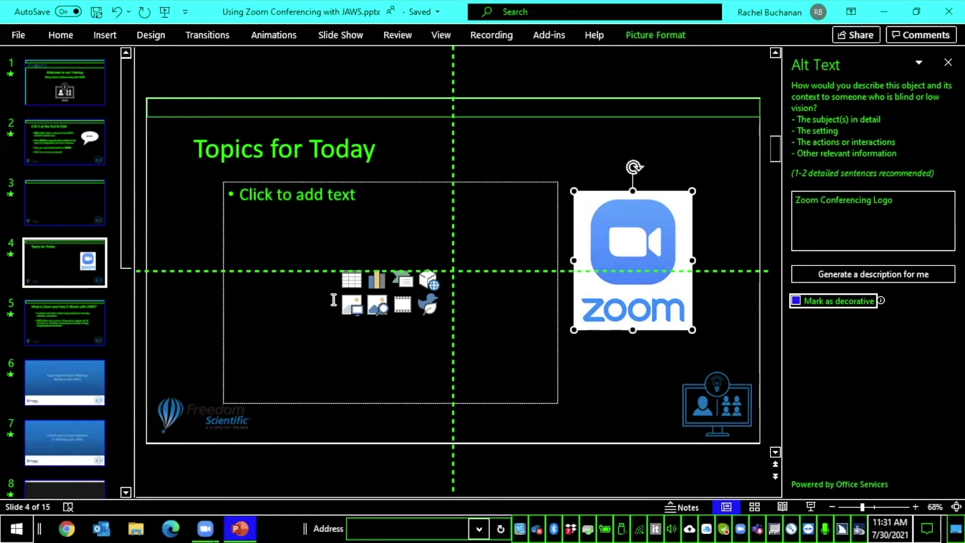
pyautogui.press('Escape')
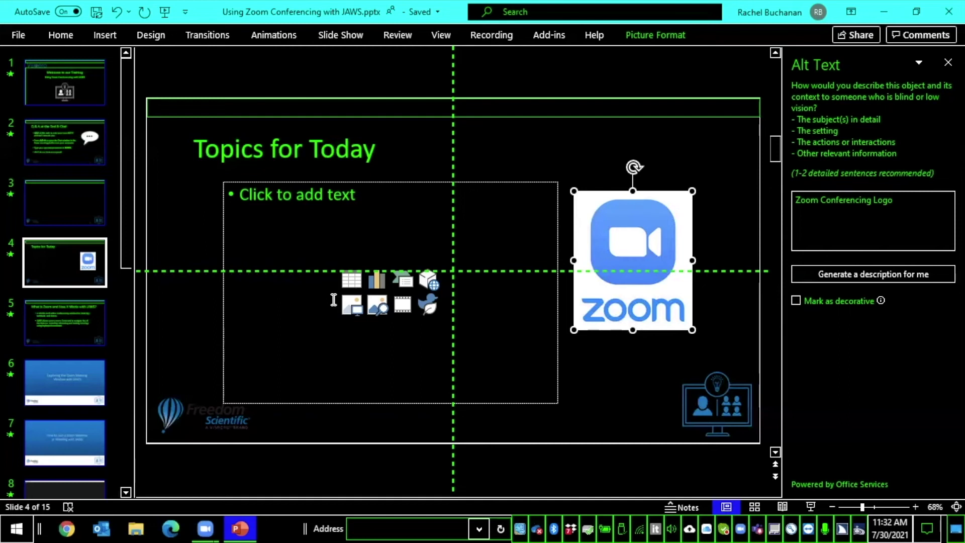
pyautogui.press('ctrl')
pyautogui.press('Tab')
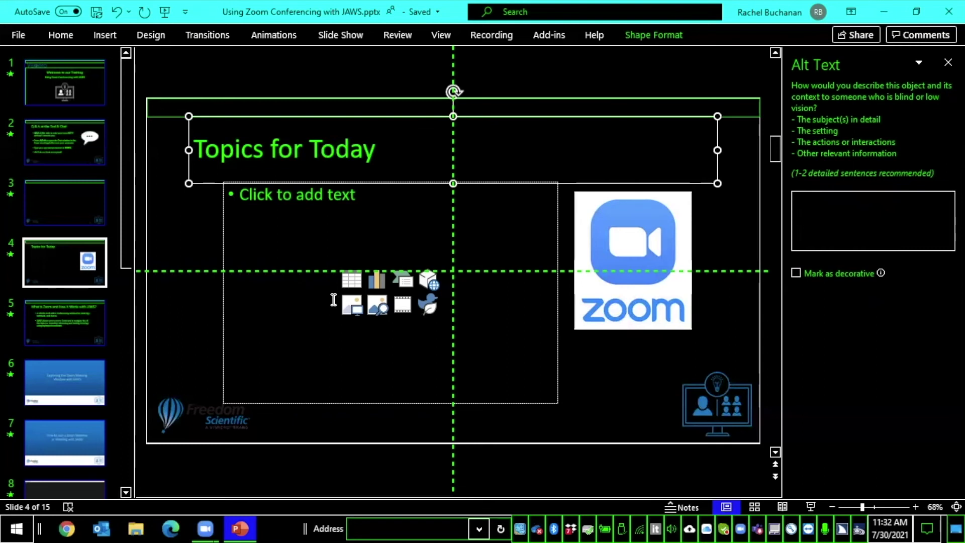
pyautogui.press('Tab')
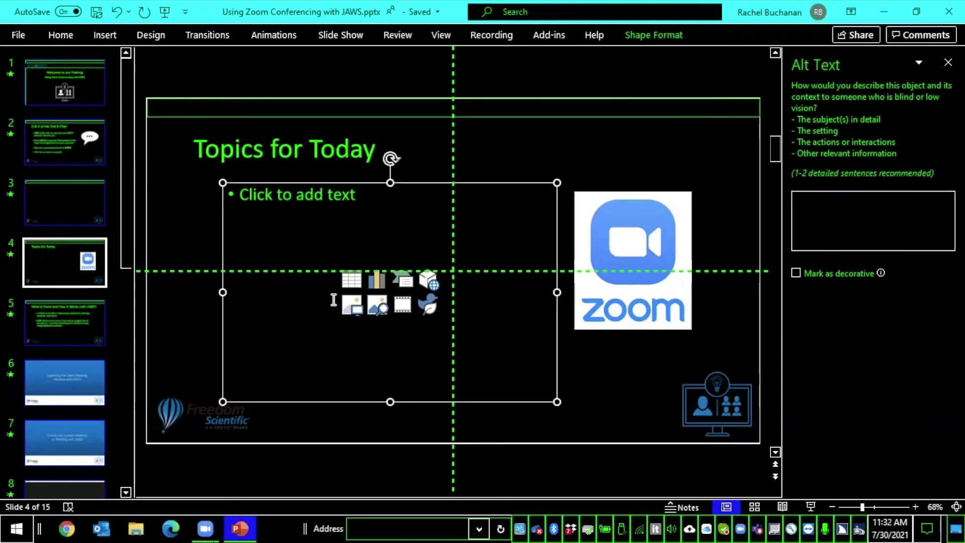
pyautogui.press('Tab')
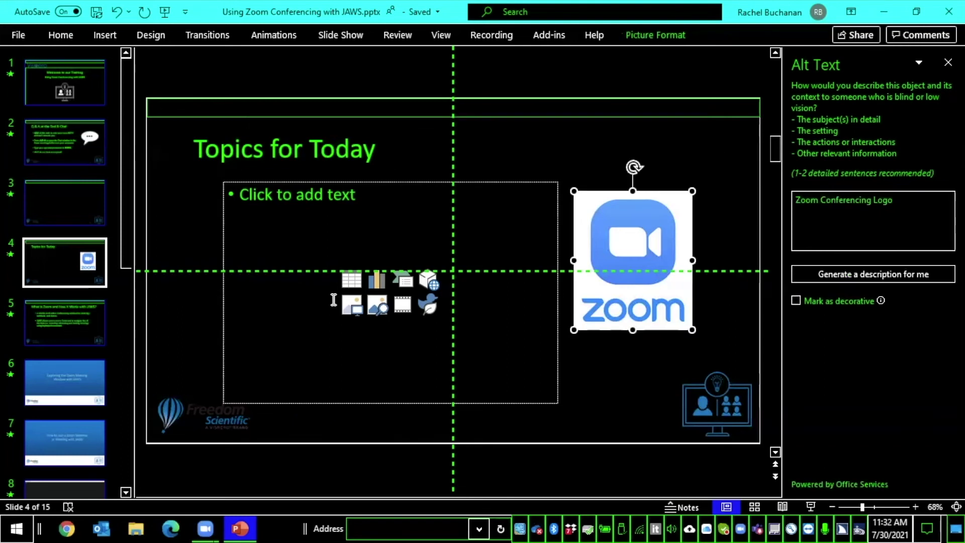
pyautogui.press('ctrl')
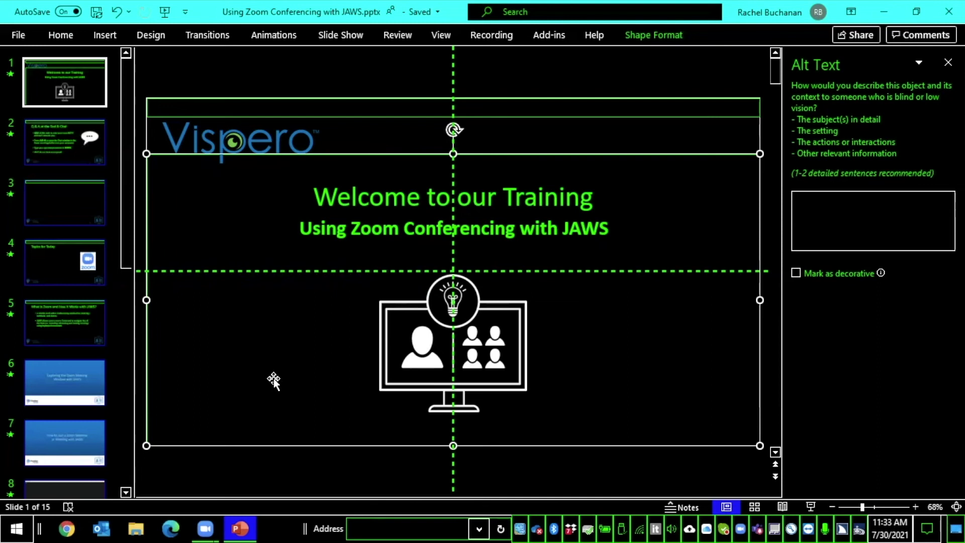
# Choose View > Slide Master to show the master title and subtitle placeholders.
pyautogui.hotkey('alt', 'w')
pyautogui.press('m')
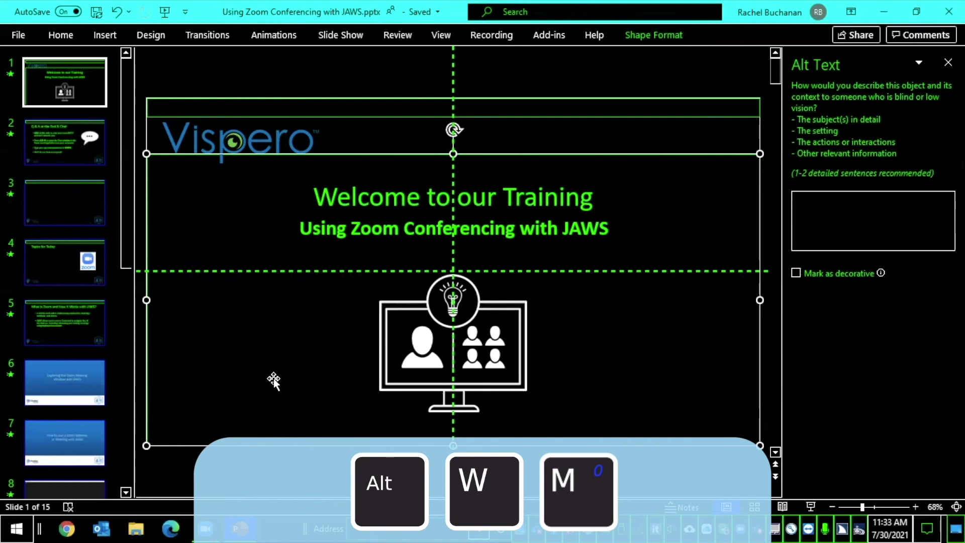
pyautogui.press('alt')
pyautogui.press('w')
pyautogui.press('m')
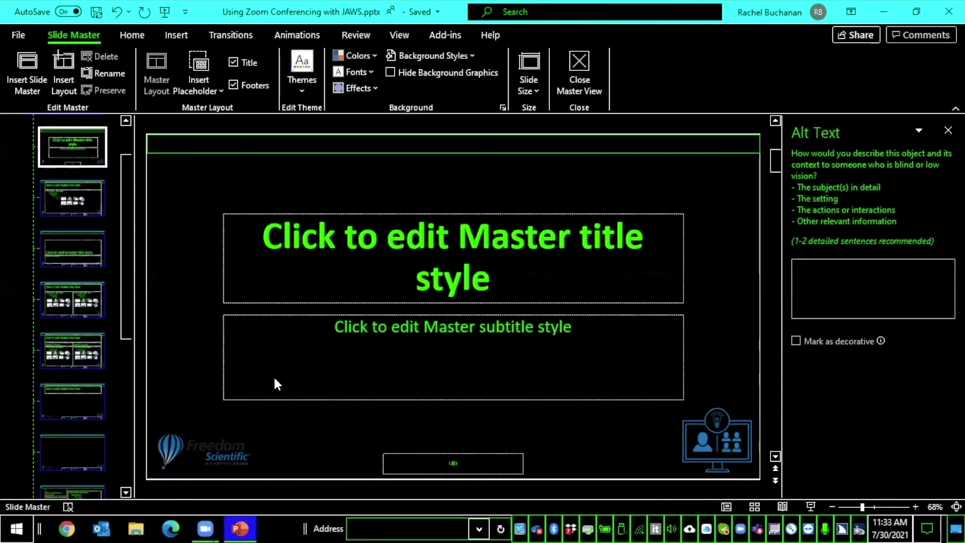